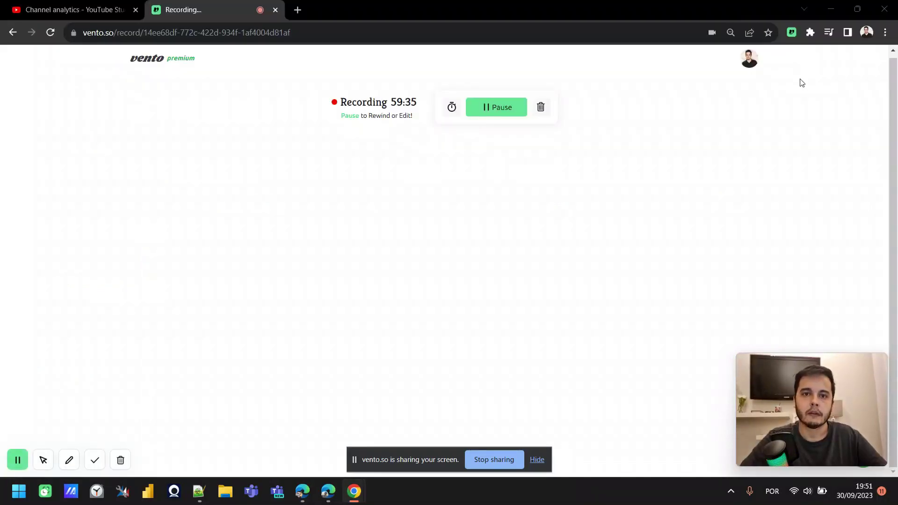
- Restore the maximized Inventory App browser window, then drag its edges wider to spread the columns
left_click(833, 12)
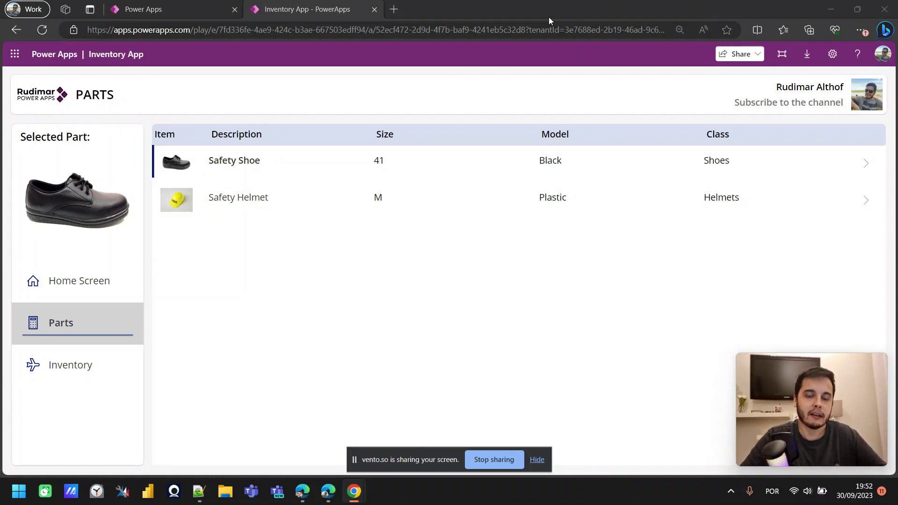
left_click(570, 256)
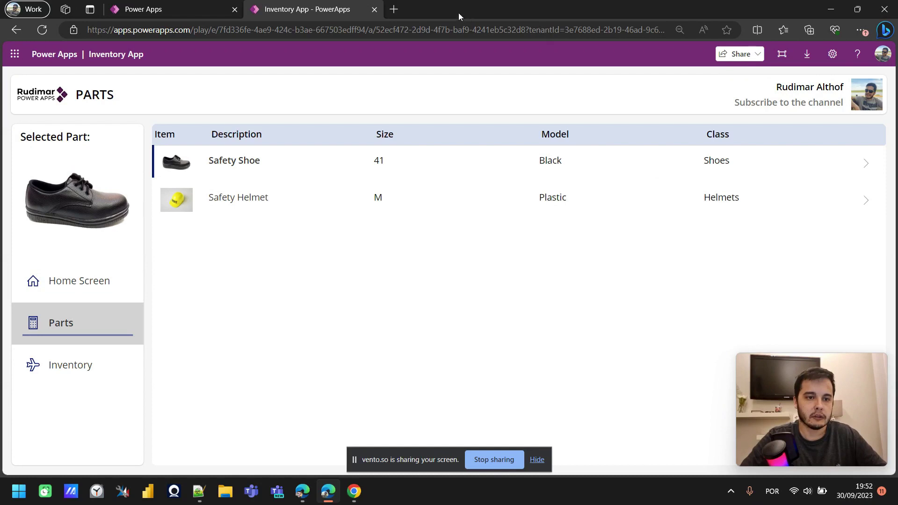
left_click_drag(459, 13, 426, 23)
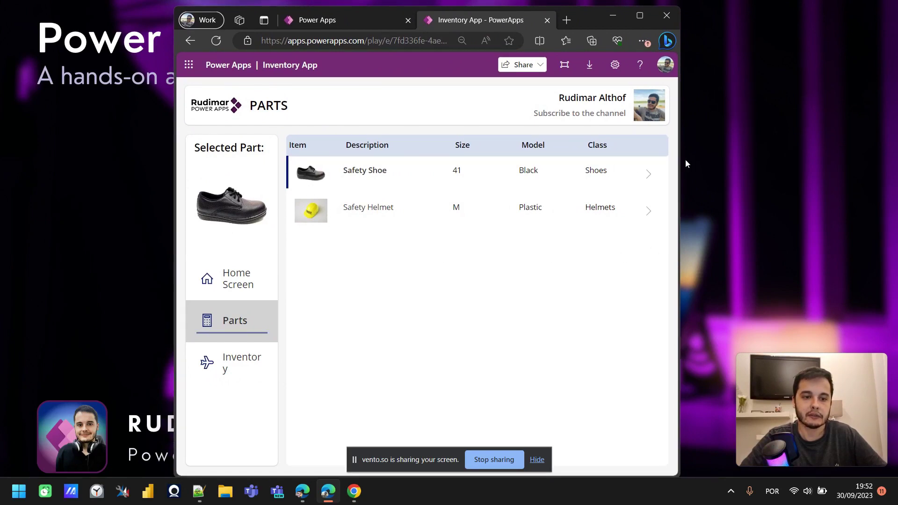
left_click_drag(681, 136, 872, 126)
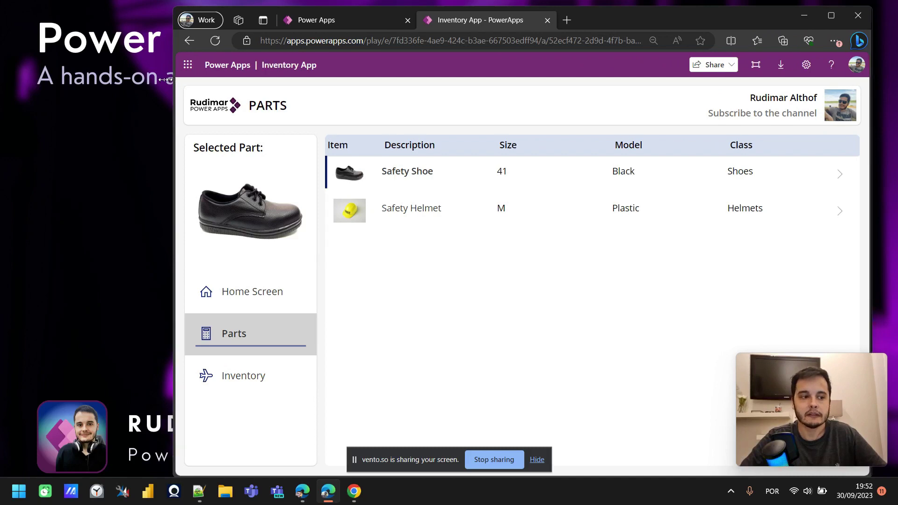
left_click_drag(176, 84, 28, 83)
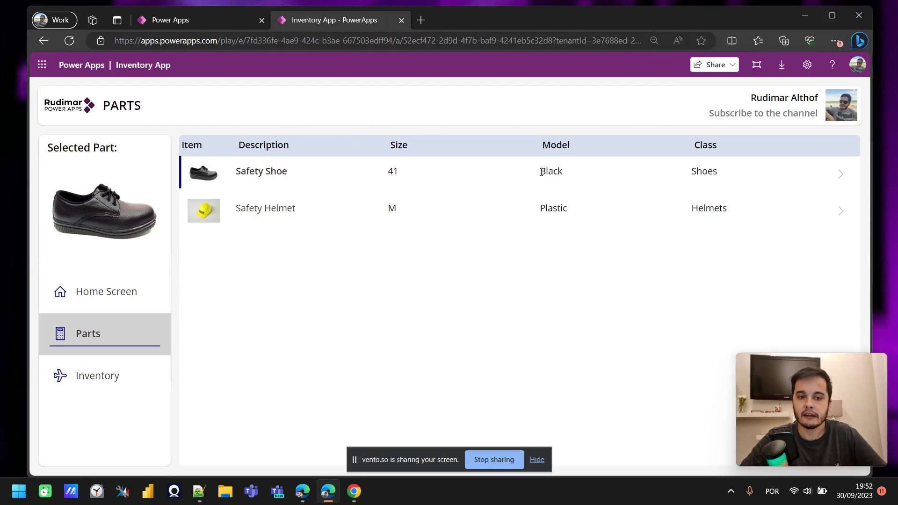
- Drag the window's right edge left so the Parts gallery columns reflow closer together
double_click(573, 144)
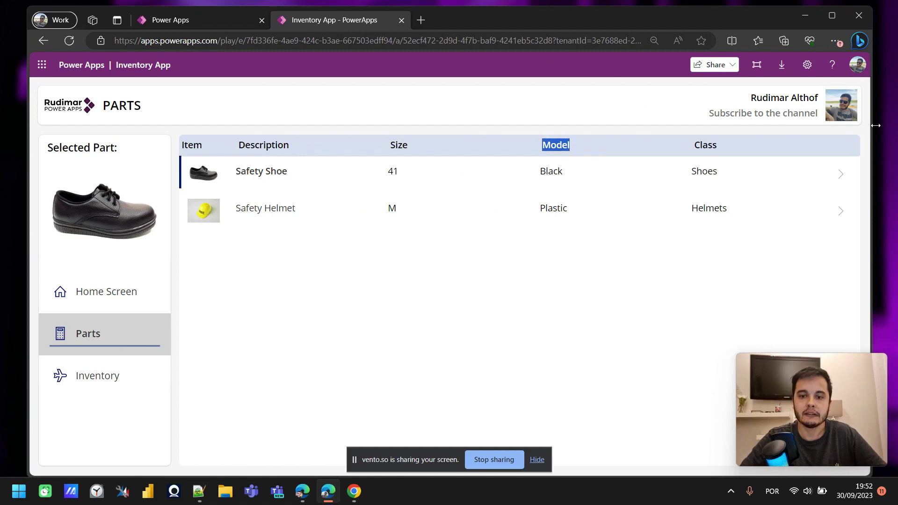
left_click_drag(871, 127, 600, 133)
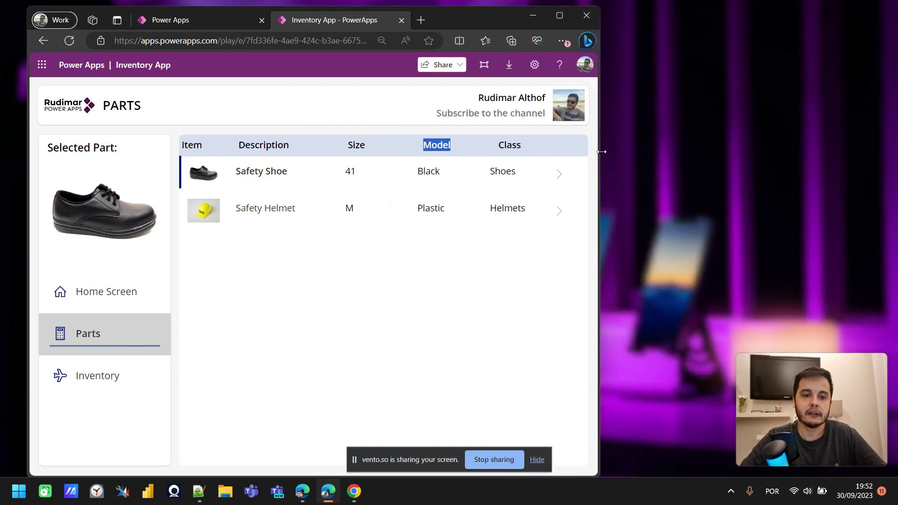
left_click(524, 168)
left_click_drag(598, 173, 583, 172)
left_click(690, 174)
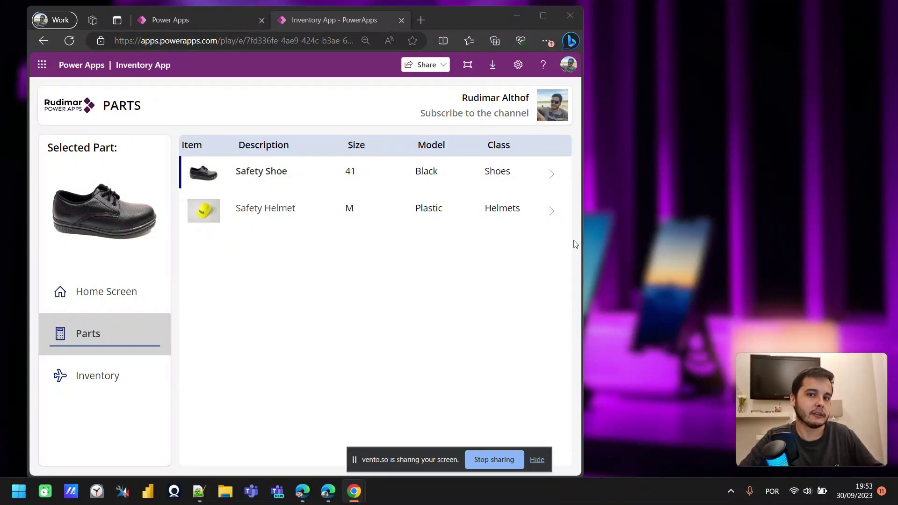
- Select the Safety Helmet part, narrow the window further, and hide the screen-sharing bar
double_click(425, 173)
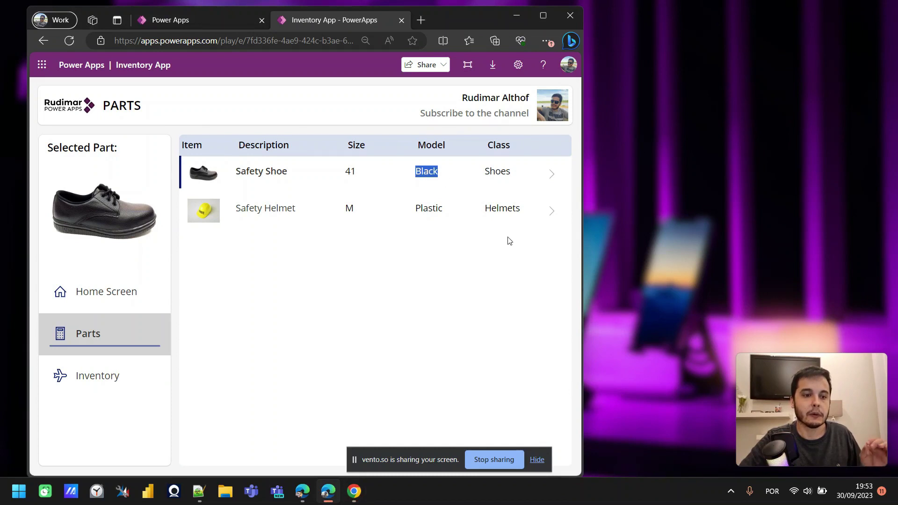
left_click(442, 208)
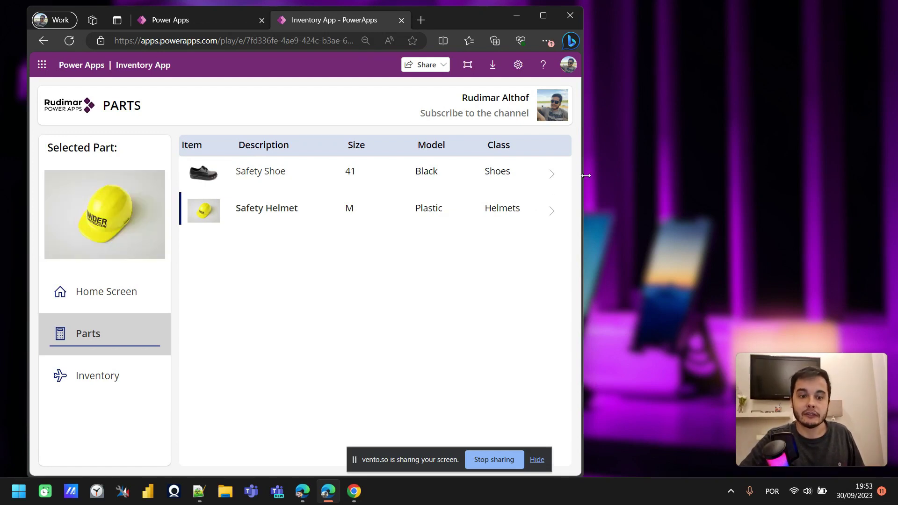
left_click_drag(582, 178, 546, 182)
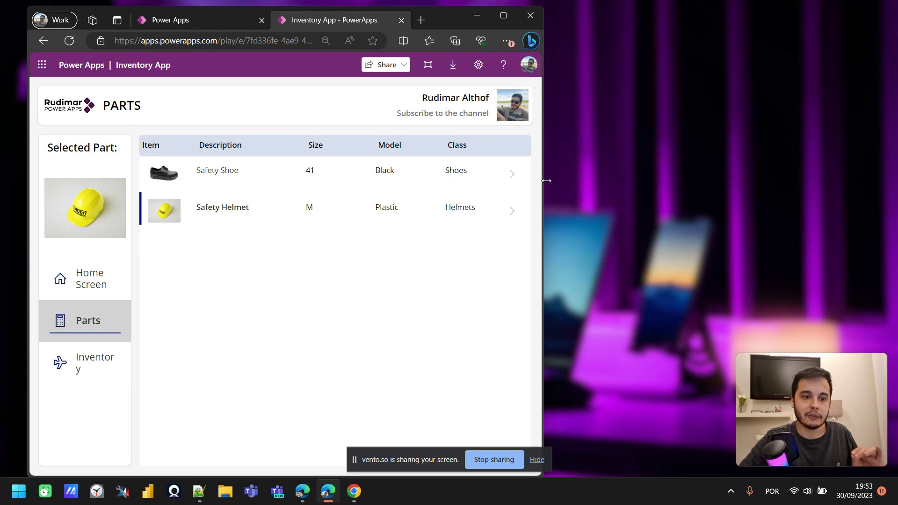
left_click(537, 459)
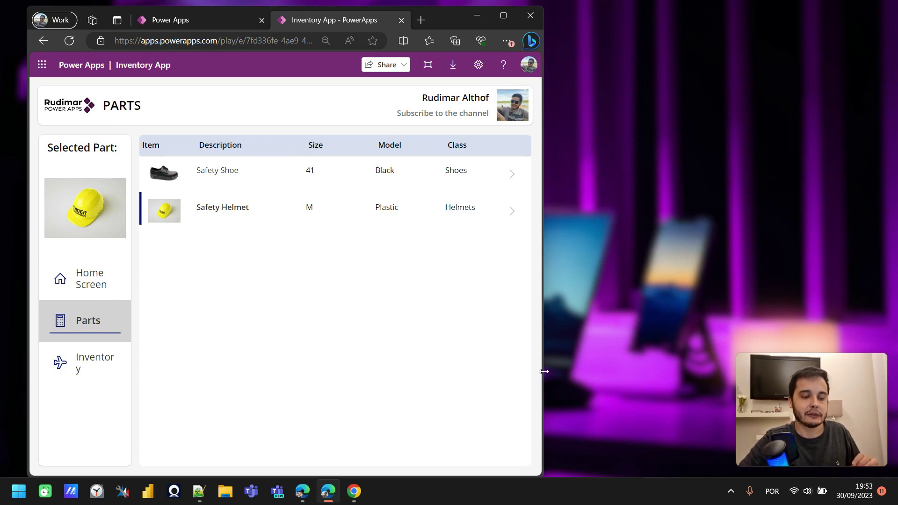
left_click_drag(544, 371, 481, 376)
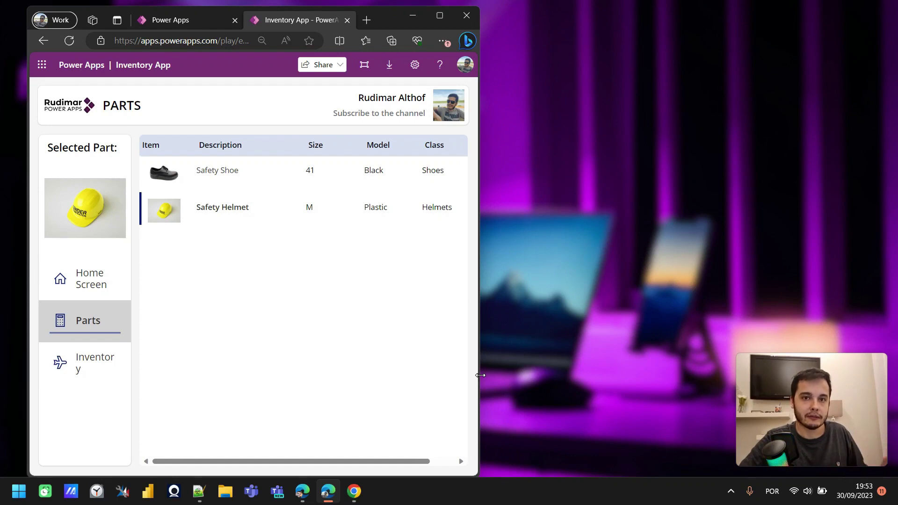
- Narrow the window until the Class column is cut off, then widen it so all columns fit
left_click_drag(480, 376, 413, 380)
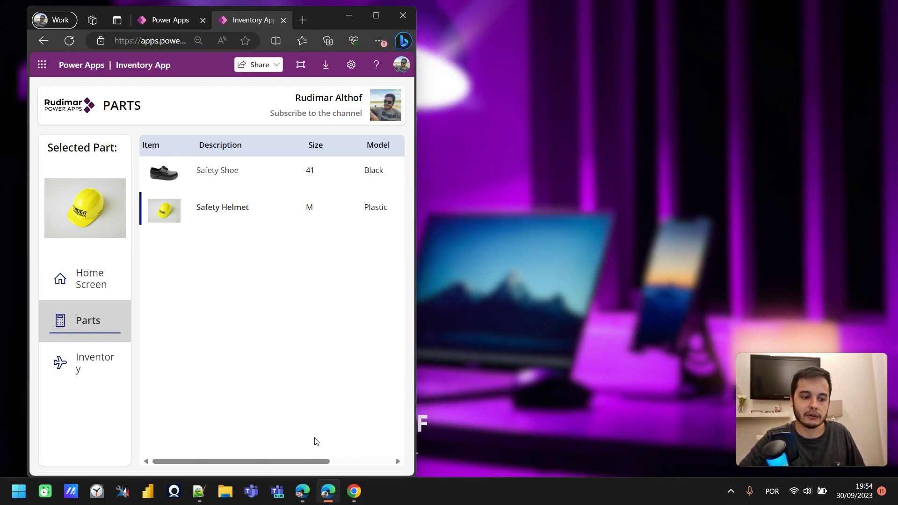
mouse_move(247, 462)
left_mouse_down()
mouse_move(312, 463)
mouse_move(225, 463)
left_mouse_up()
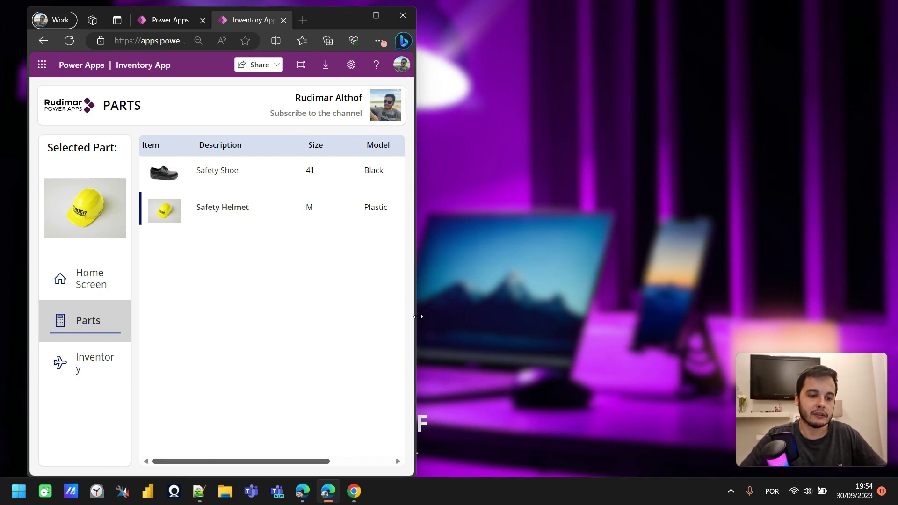
mouse_move(415, 319)
left_mouse_down()
mouse_move(665, 303)
mouse_move(482, 327)
mouse_move(382, 327)
left_mouse_up()
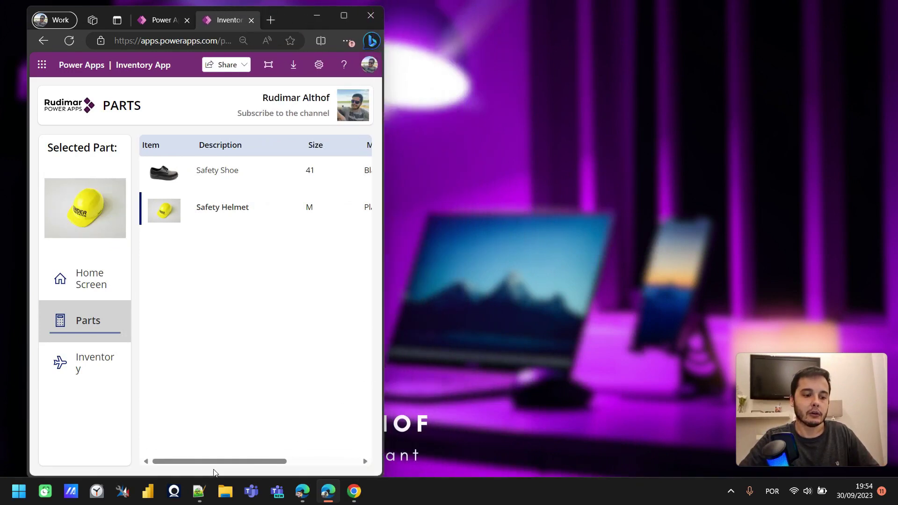
mouse_move(203, 461)
left_mouse_down()
mouse_move(252, 461)
mouse_move(190, 461)
left_mouse_up()
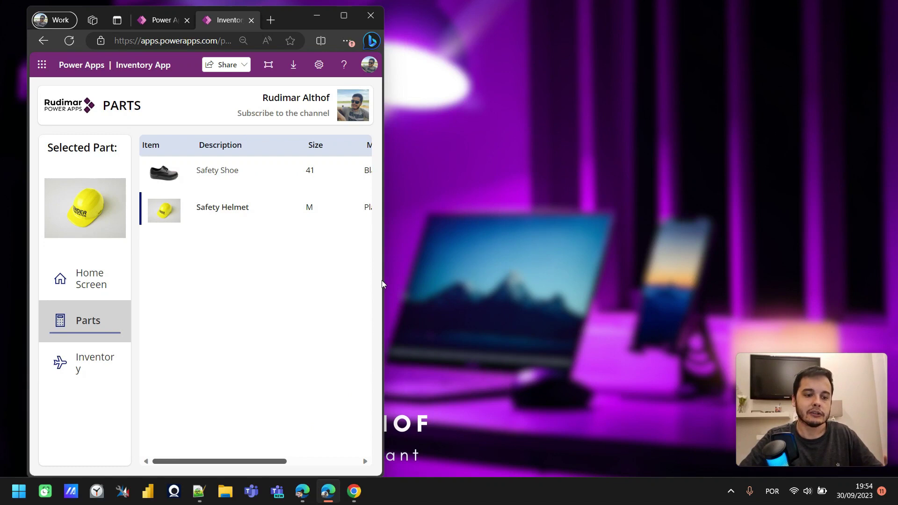
left_click_drag(385, 269, 718, 243)
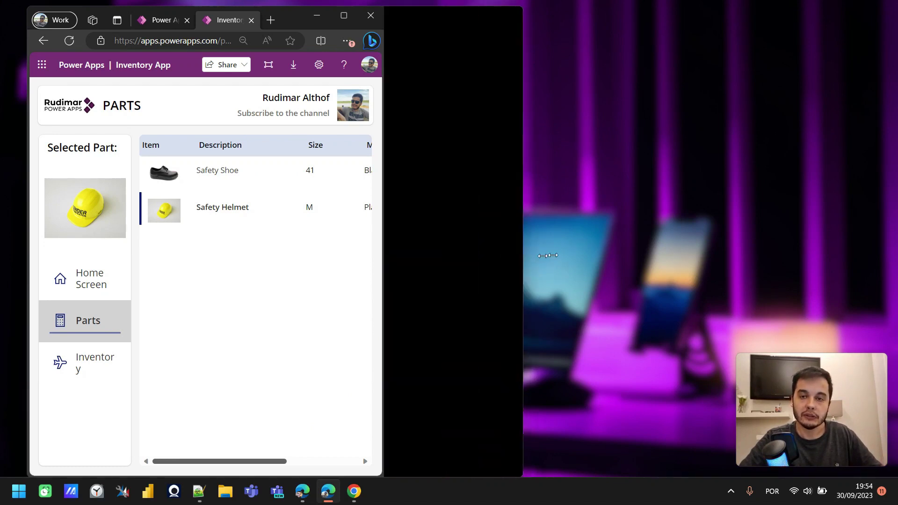